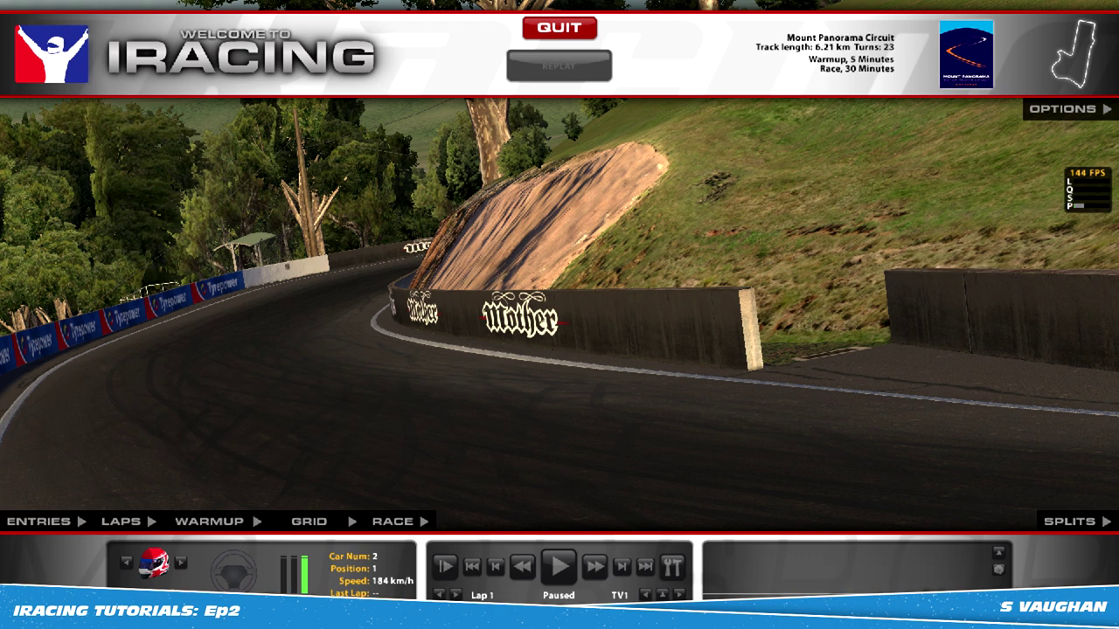
Step: Toggle the Camera Edit panel off and back on to show CamTV1_03's fixed-camera settings
{"action": "key", "text": "ctrl+F12"}
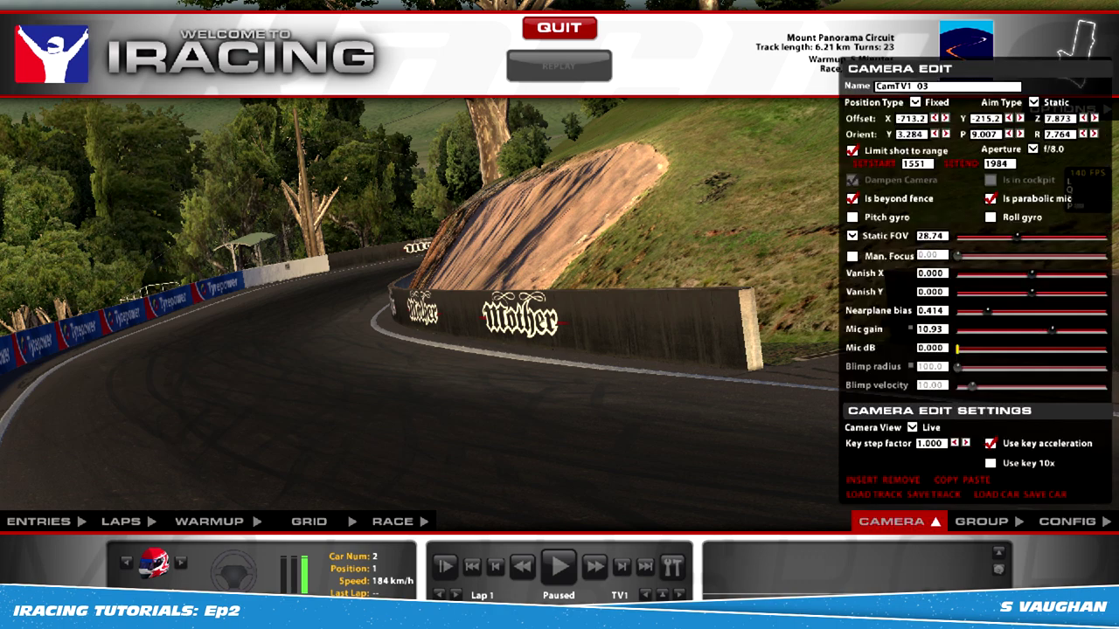
{"action": "key", "text": "ctrl+F12"}
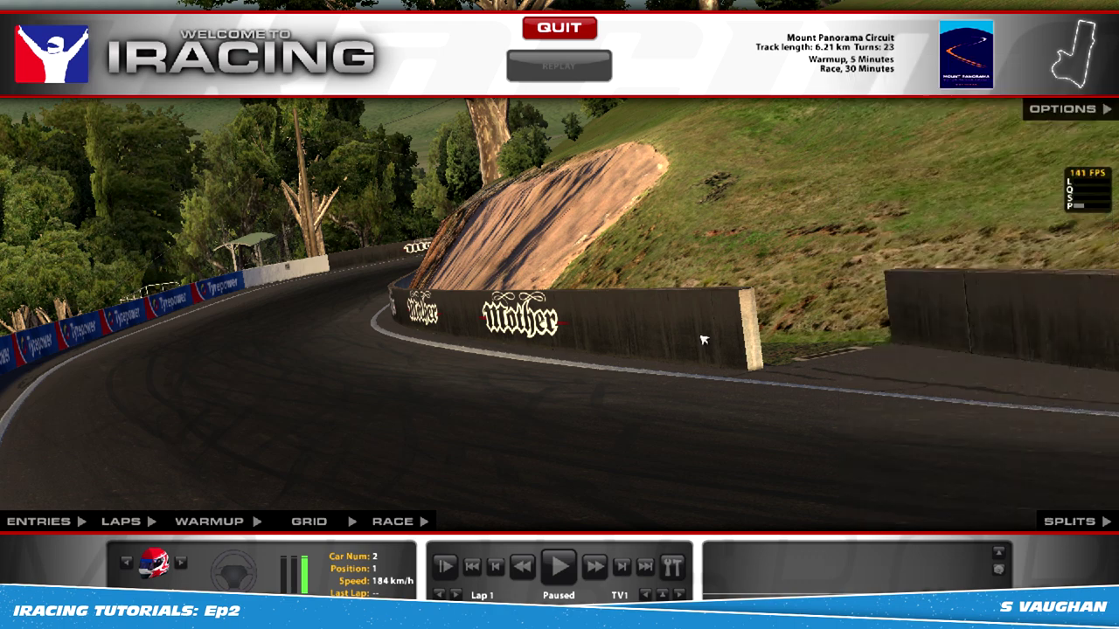
{"action": "key", "text": "ctrl+F12"}
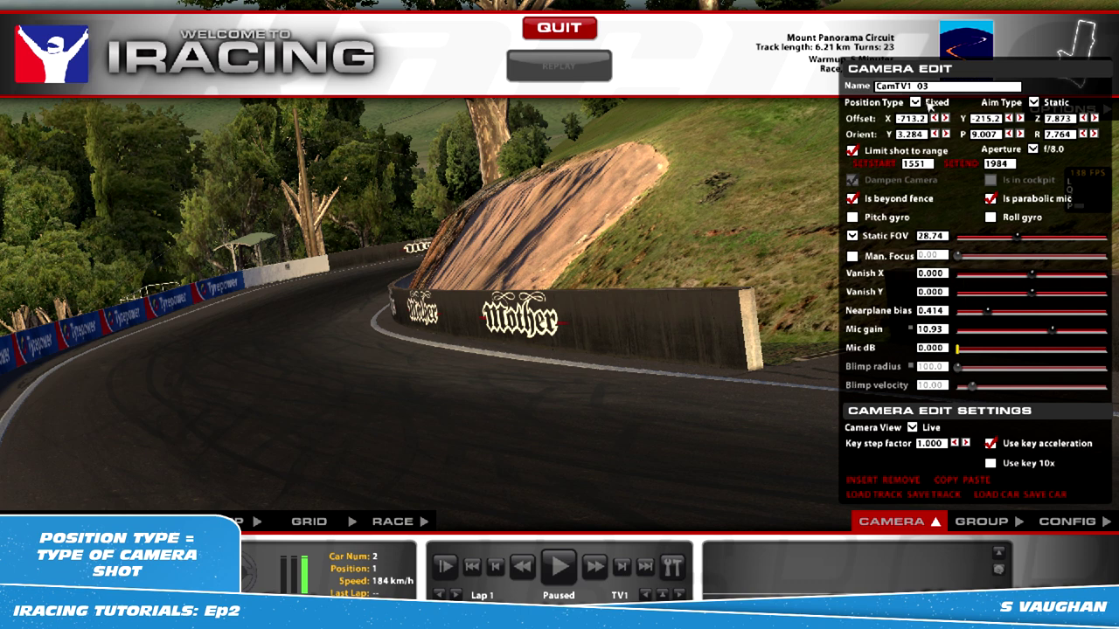
{"action": "left_click", "coordinate": [1051, 104]}
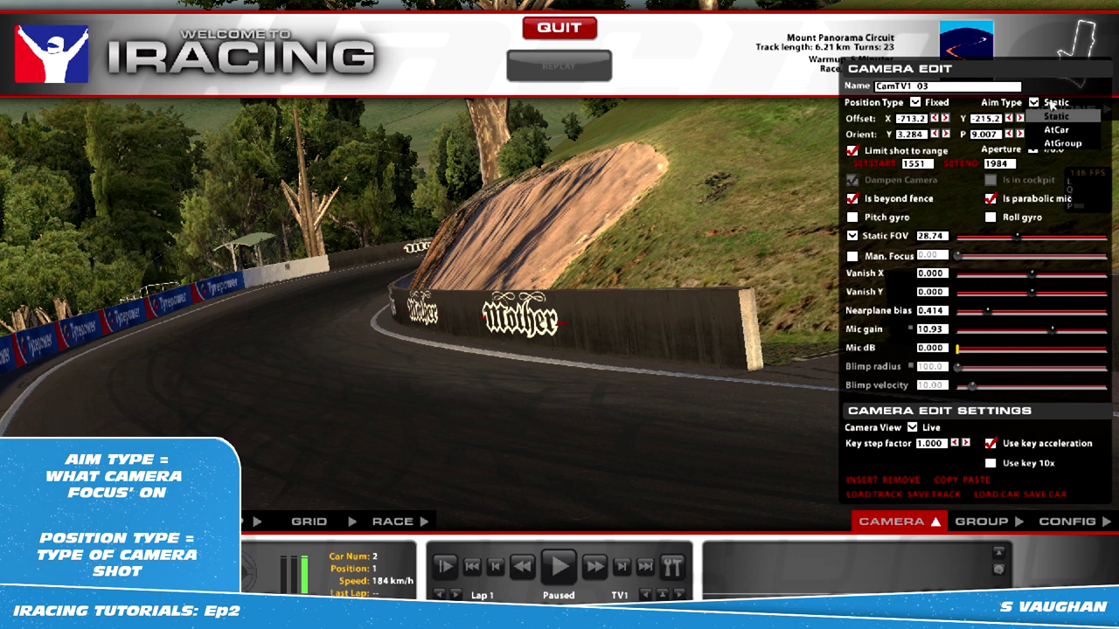
{"action": "left_click", "coordinate": [1050, 102]}
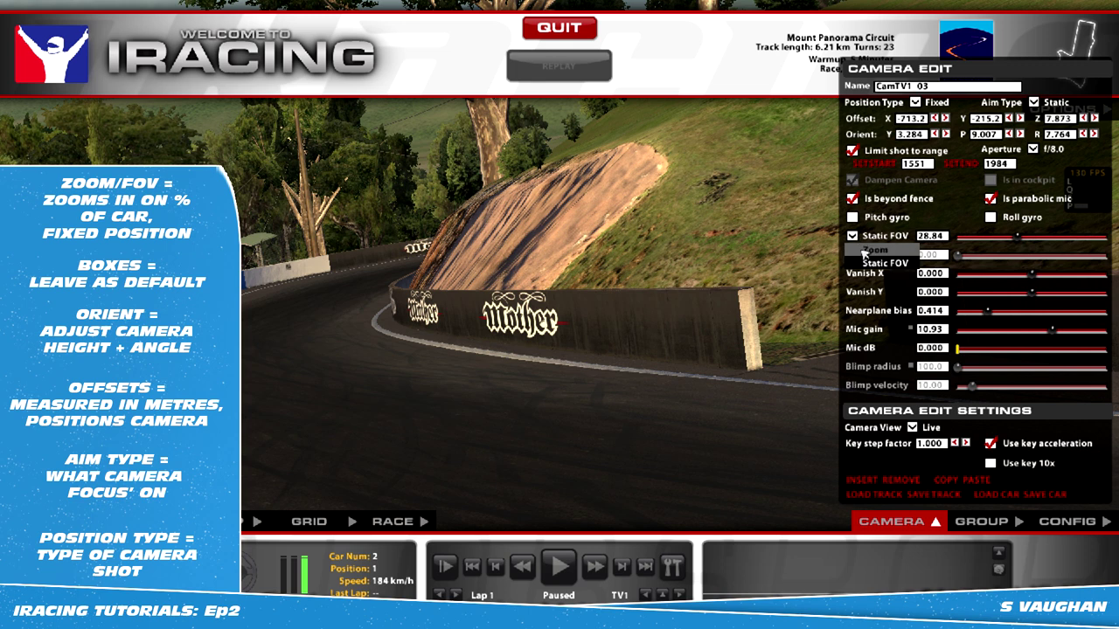
Step: Try Zoom FOV mode at 200, then return to Static FOV set to 27.78
{"action": "left_click", "coordinate": [865, 251]}
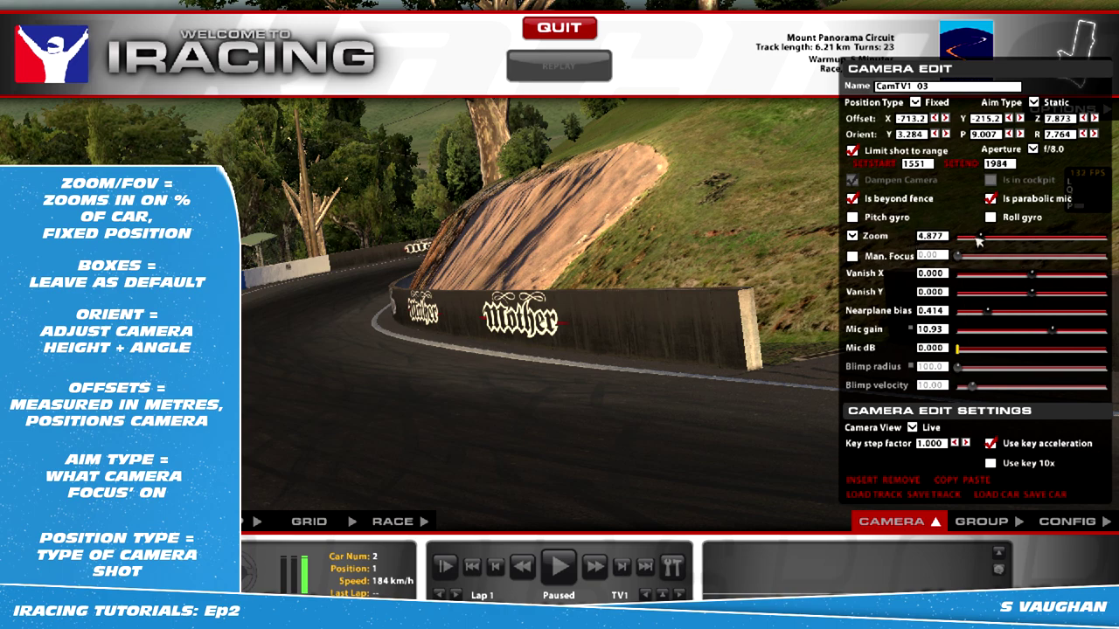
{"action": "mouse_move", "coordinate": [977, 241]}
{"action": "left_mouse_down"}
{"action": "mouse_move", "coordinate": [1105, 234]}
{"action": "mouse_move", "coordinate": [984, 249]}
{"action": "left_mouse_up"}
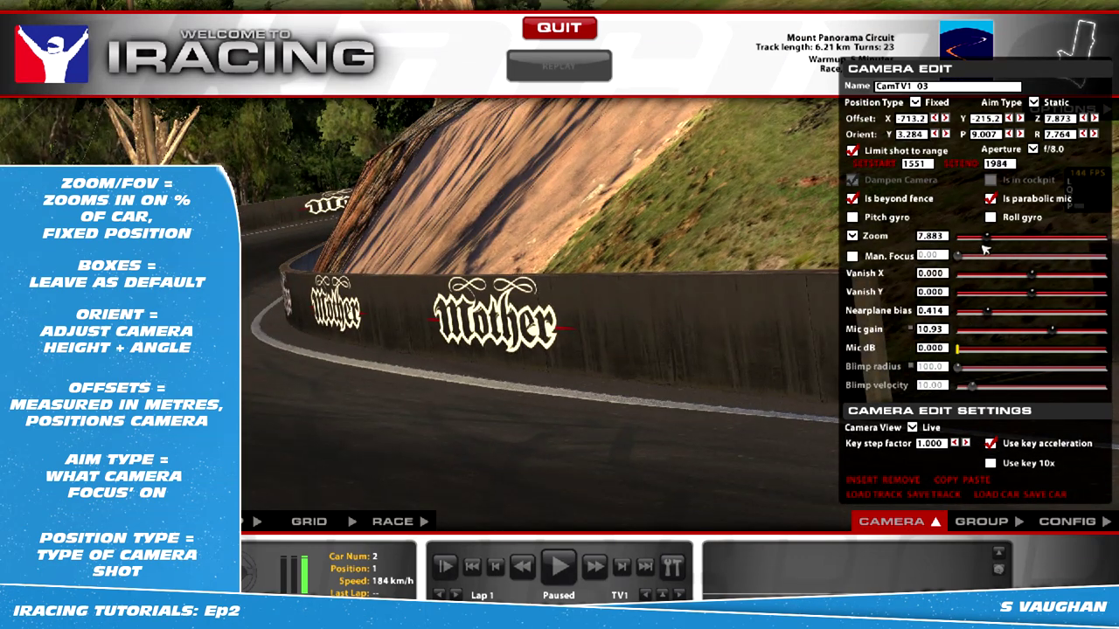
{"action": "left_click", "coordinate": [874, 236]}
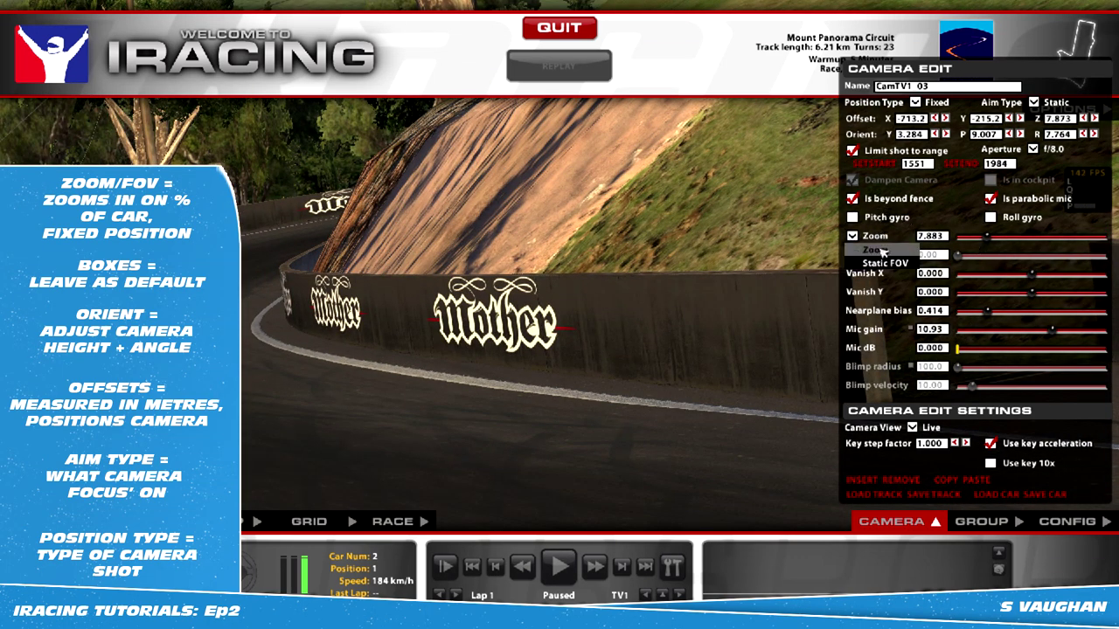
{"action": "left_click", "coordinate": [885, 263]}
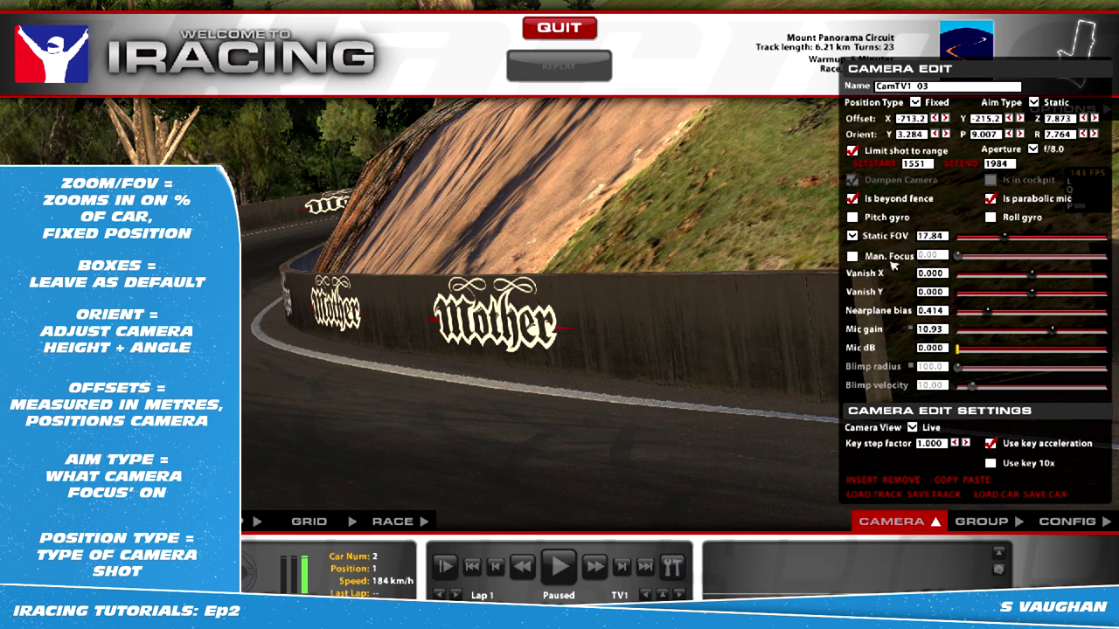
{"action": "left_click", "coordinate": [1002, 238]}
{"action": "left_click_drag", "start_coordinate": [1003, 238], "coordinate": [1015, 238]}
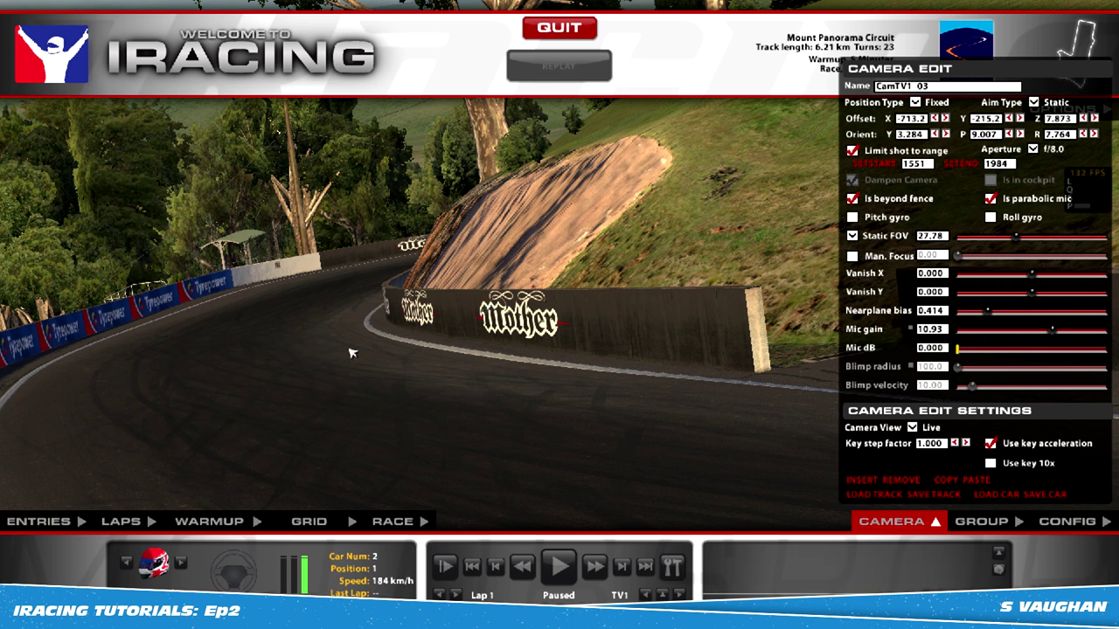
Step: Pause the replay with the #2 car in frame and narrow the static FOV to 6.269
{"action": "left_click", "coordinate": [557, 566]}
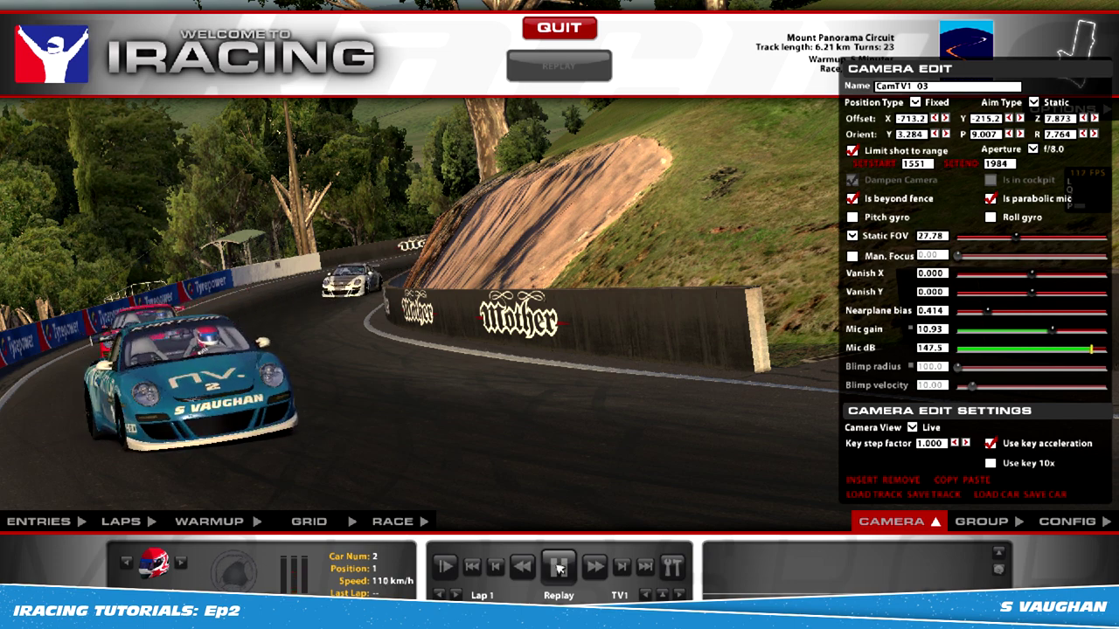
{"action": "left_click", "coordinate": [560, 568]}
{"action": "left_click", "coordinate": [498, 574]}
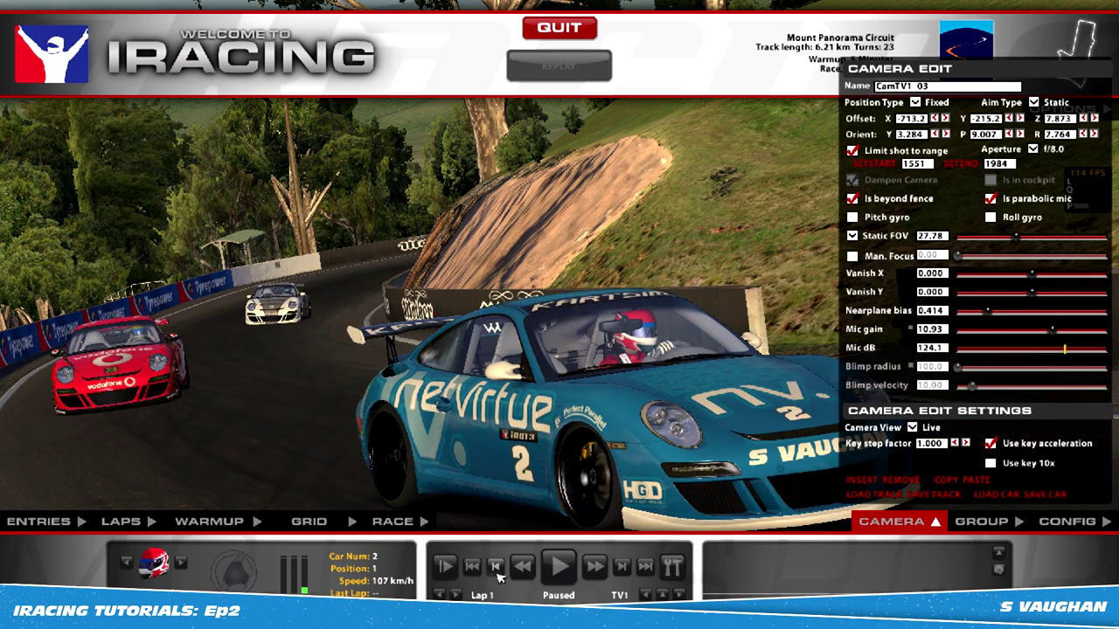
{"action": "left_click", "coordinate": [621, 566]}
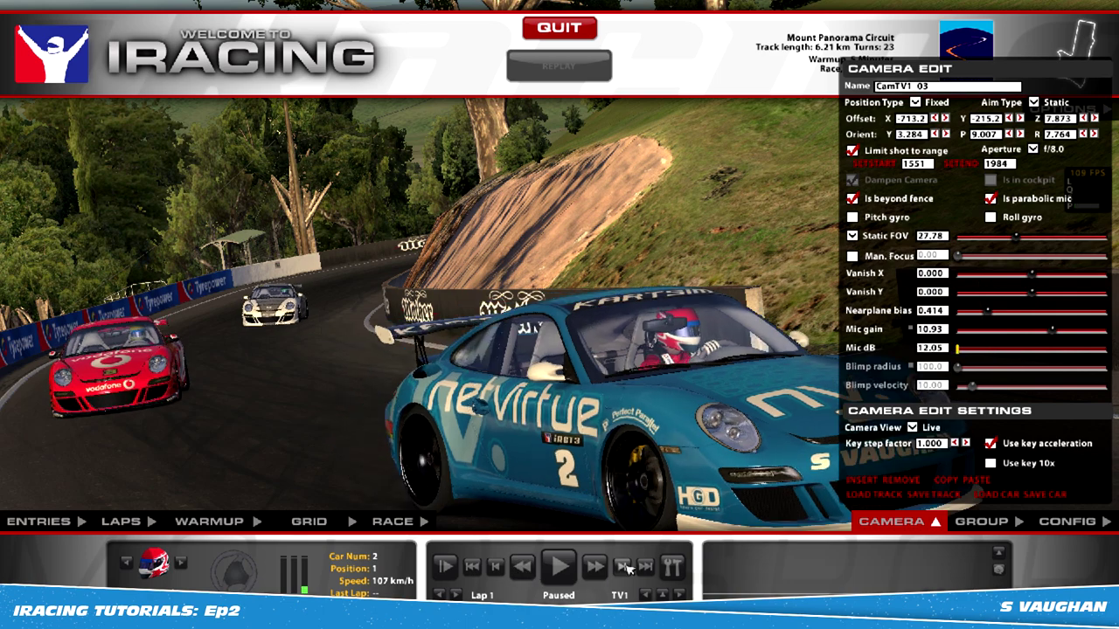
{"action": "left_click", "coordinate": [621, 567]}
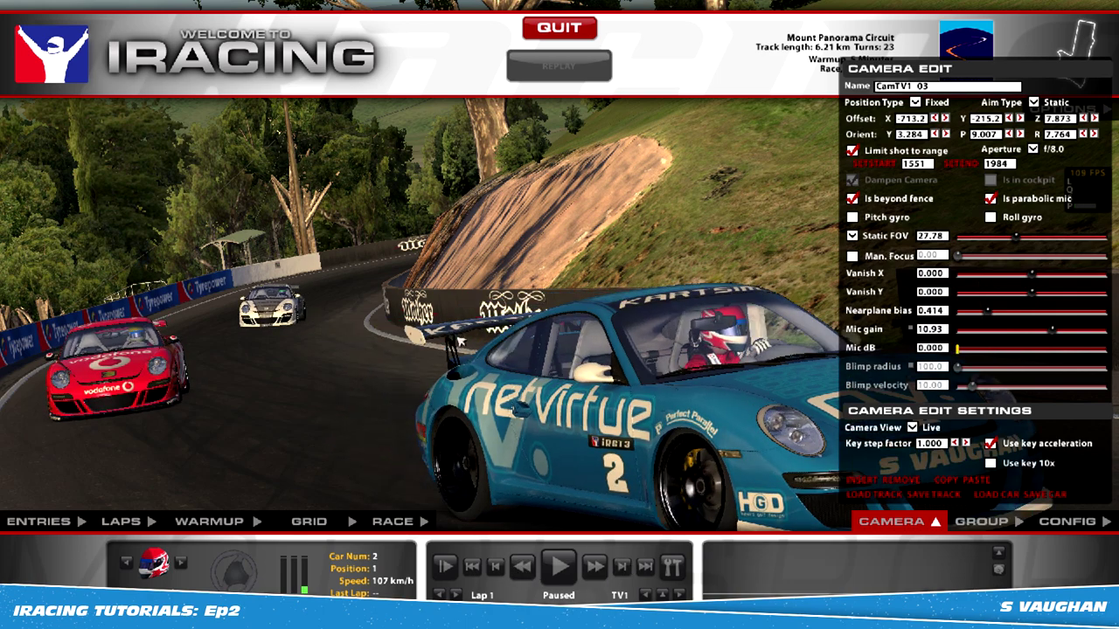
{"action": "left_click_drag", "start_coordinate": [1018, 241], "coordinate": [988, 243]}
Step: Widen the static FOV to 30.03 to frame all three cars, hide the interface, and open screenshot saving
{"action": "key", "text": "space"}
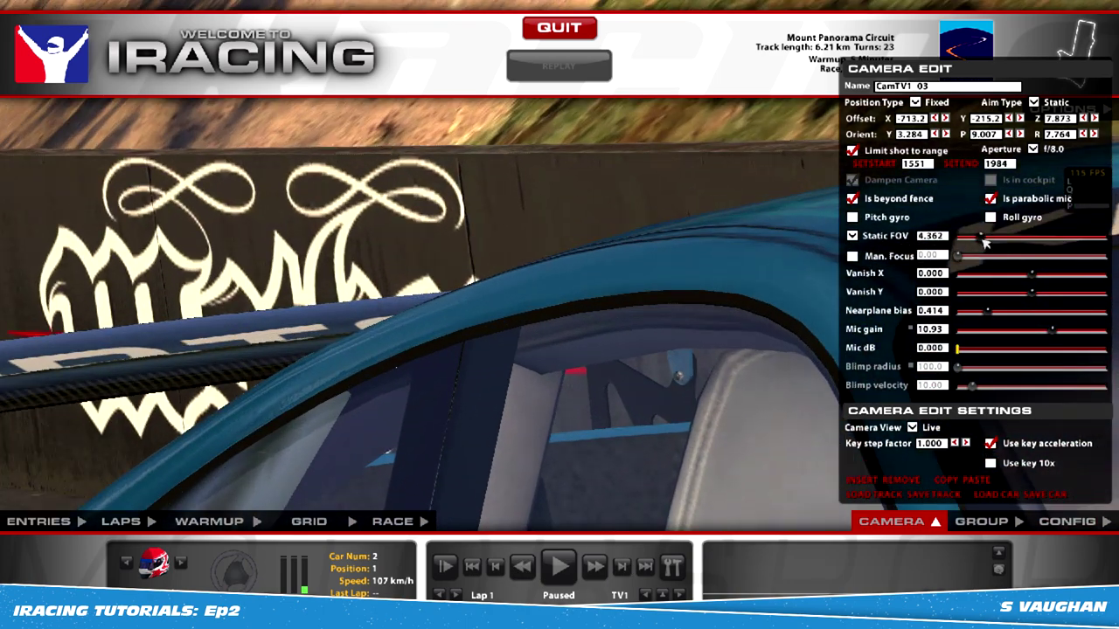
{"action": "key", "text": "space"}
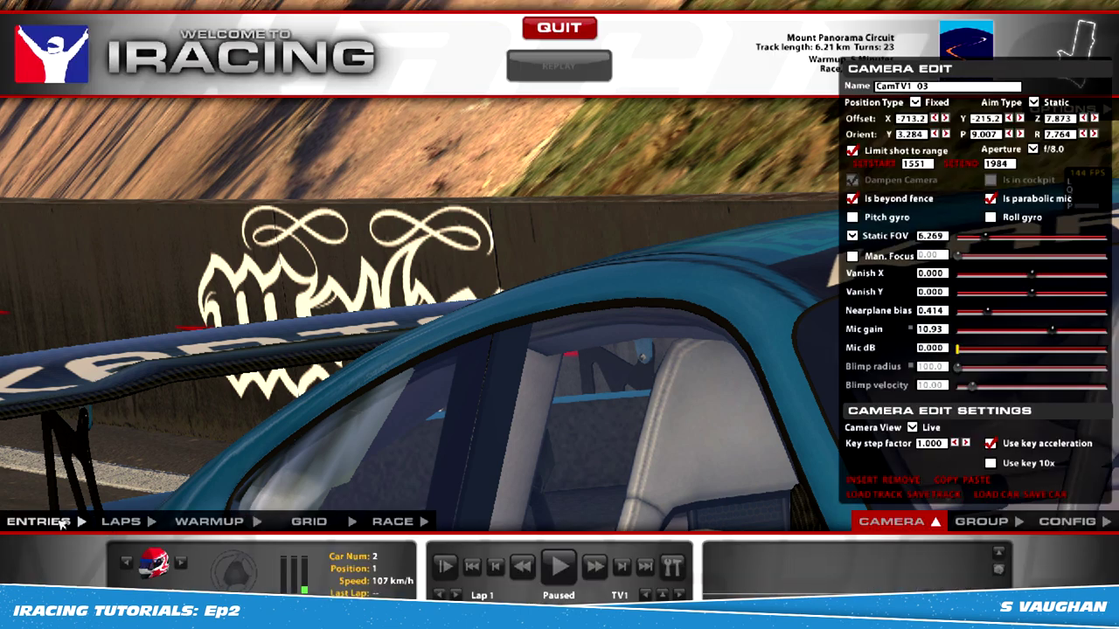
{"action": "left_click_drag", "start_coordinate": [987, 241], "coordinate": [1016, 238]}
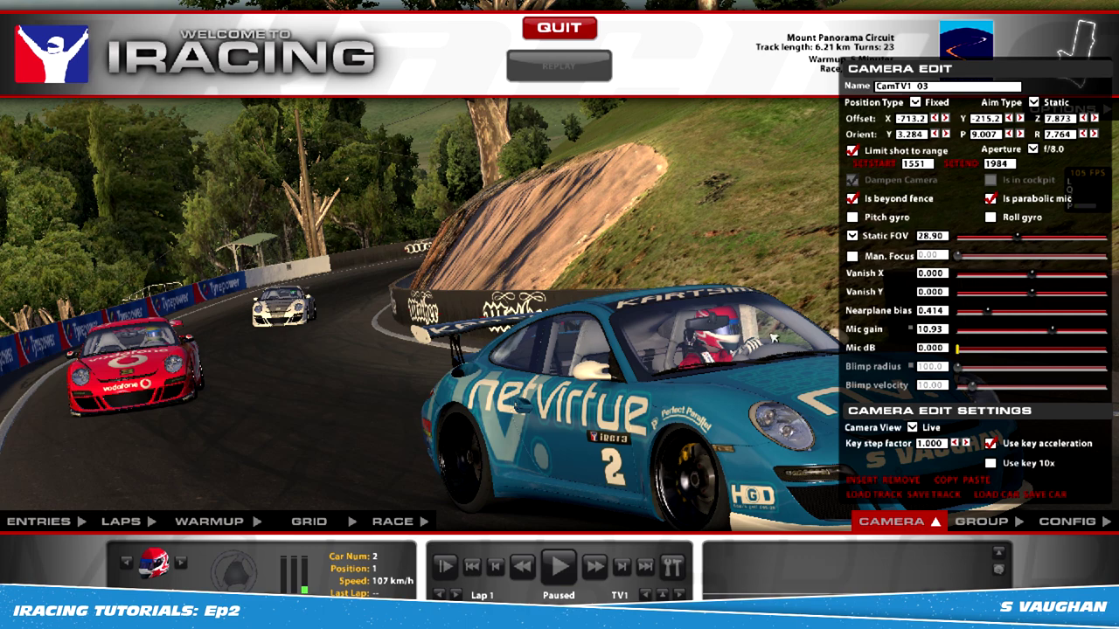
{"action": "mouse_move", "coordinate": [1016, 238]}
{"action": "left_mouse_down"}
{"action": "mouse_move", "coordinate": [1031, 237]}
{"action": "mouse_move", "coordinate": [992, 237]}
{"action": "mouse_move", "coordinate": [1021, 236]}
{"action": "mouse_move", "coordinate": [1002, 227]}
{"action": "mouse_move", "coordinate": [1022, 237]}
{"action": "left_mouse_up"}
{"action": "key", "text": "space"}
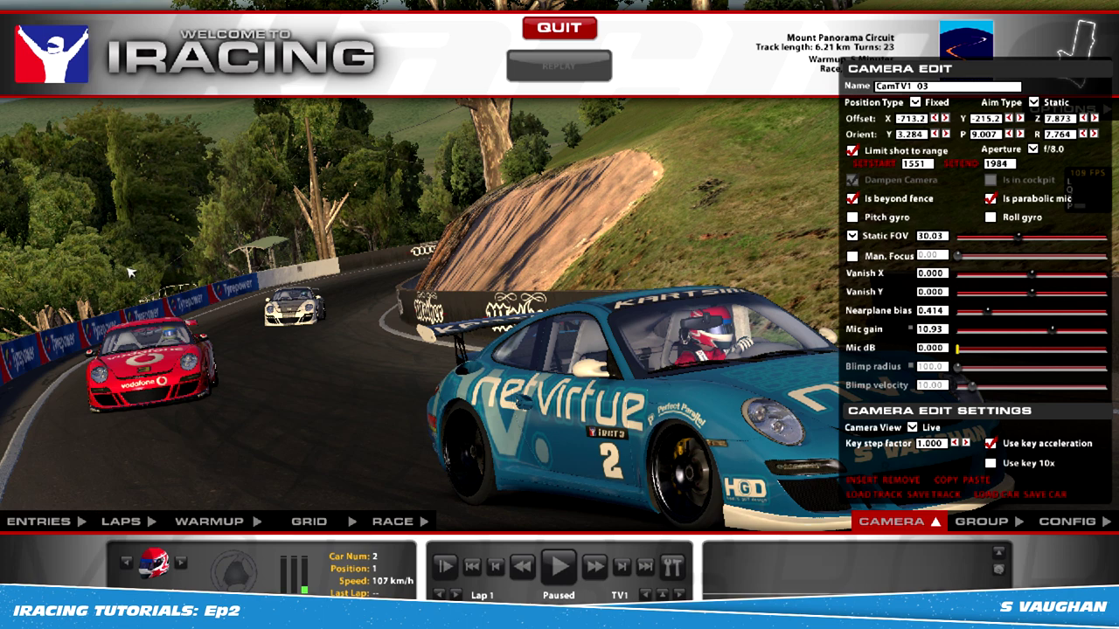
{"action": "key", "text": "ctrl+F12"}
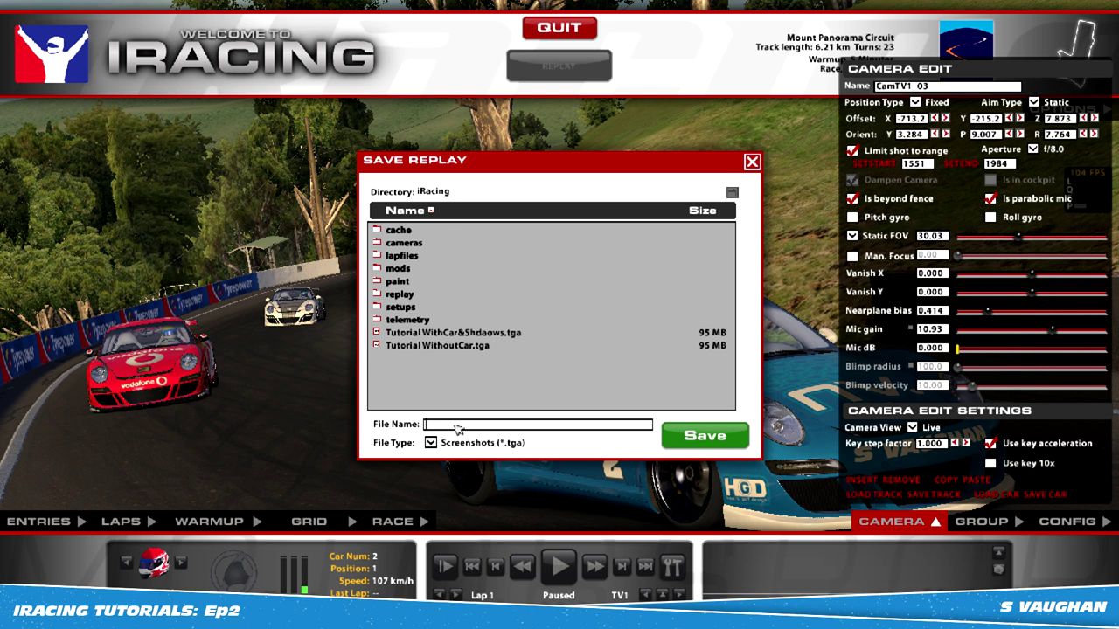
Step: Save the screenshot over Tutorial WithCar&Shdaows.tga, confirming the overwrite
{"action": "left_click", "coordinate": [447, 336]}
{"action": "left_click", "coordinate": [687, 441]}
{"action": "left_click", "coordinate": [512, 338]}
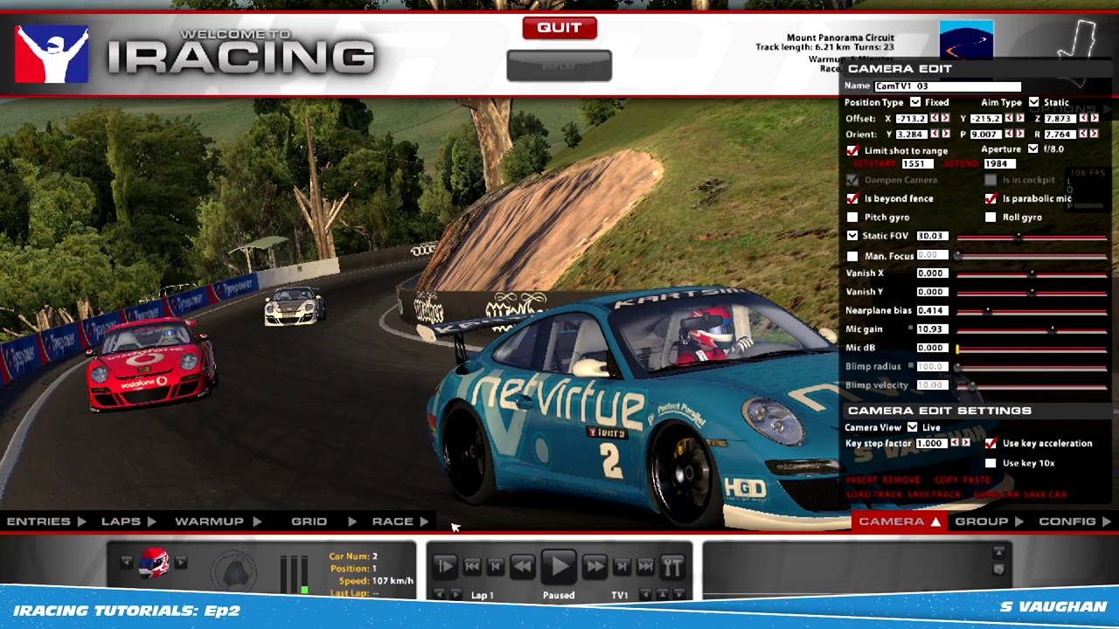
Step: Close the Camera Edit panel and rewind the replay, pausing on the empty corner
{"action": "left_click", "coordinate": [892, 520]}
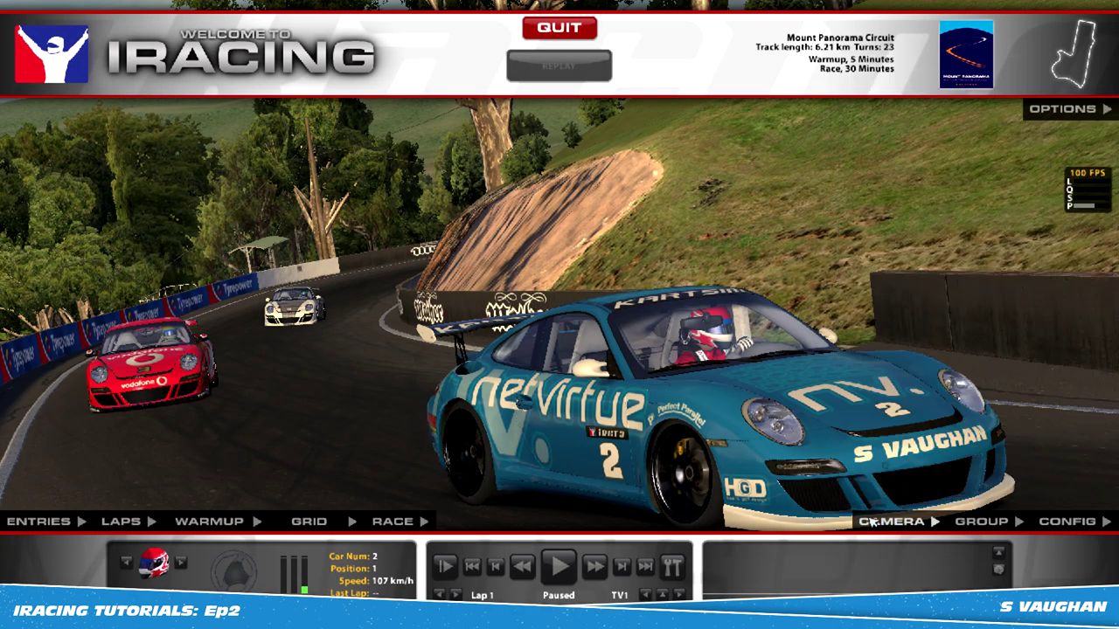
{"action": "left_click", "coordinate": [523, 568]}
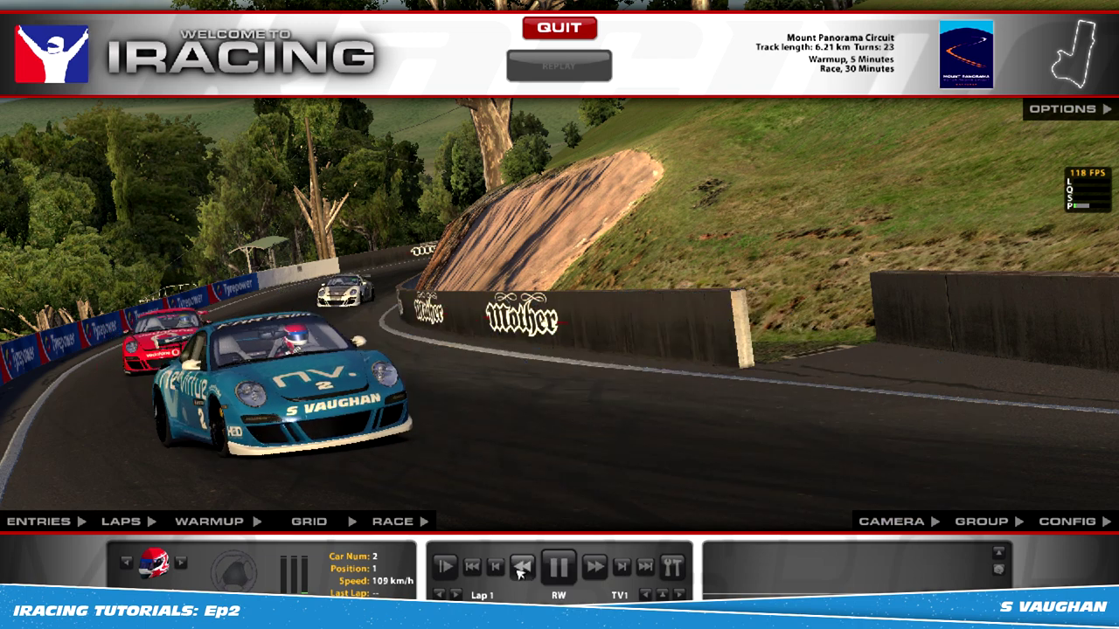
{"action": "left_click", "coordinate": [558, 567]}
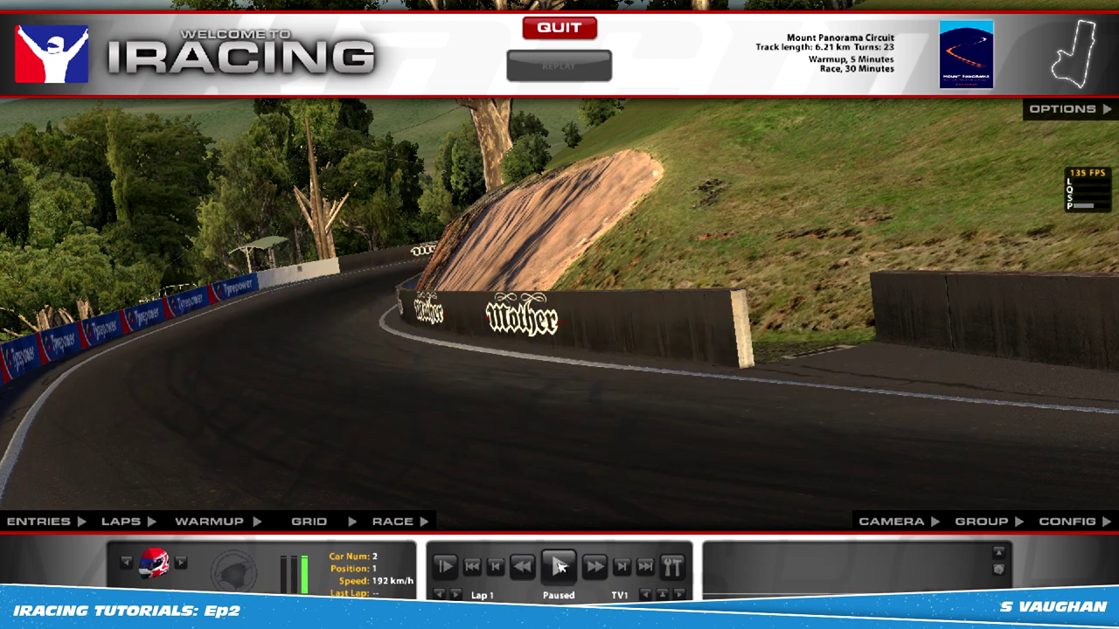
Step: Save a screenshot of the empty corner over Tutorial WithoutCar.tga, confirming the overwrite
{"action": "key", "text": "alt+Print"}
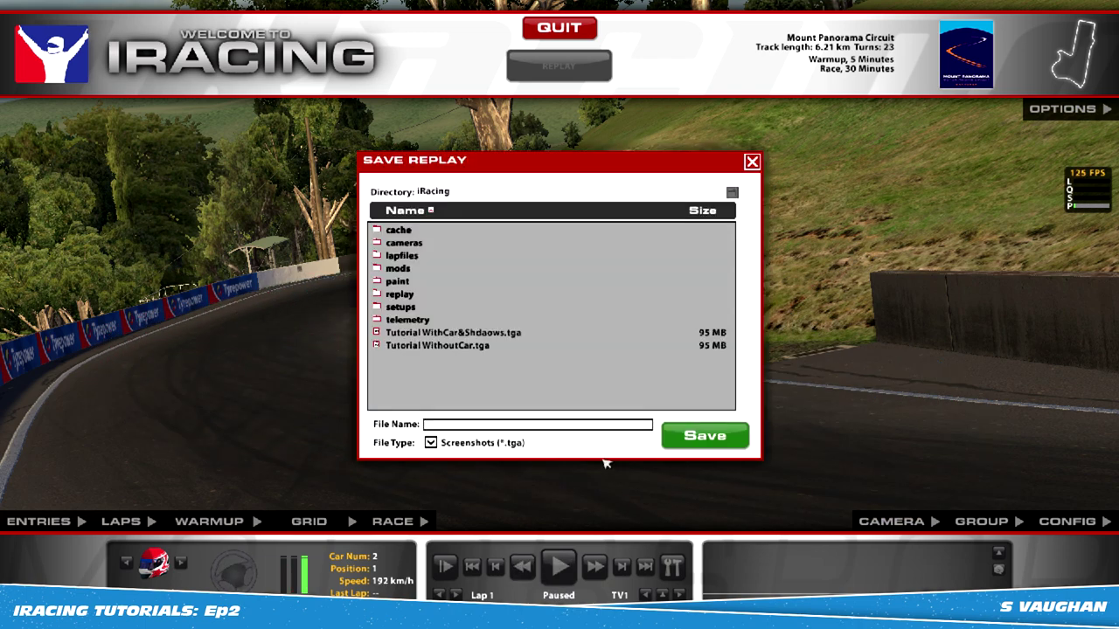
{"action": "left_click", "coordinate": [454, 347]}
{"action": "left_click", "coordinate": [702, 435]}
{"action": "left_click", "coordinate": [513, 339]}
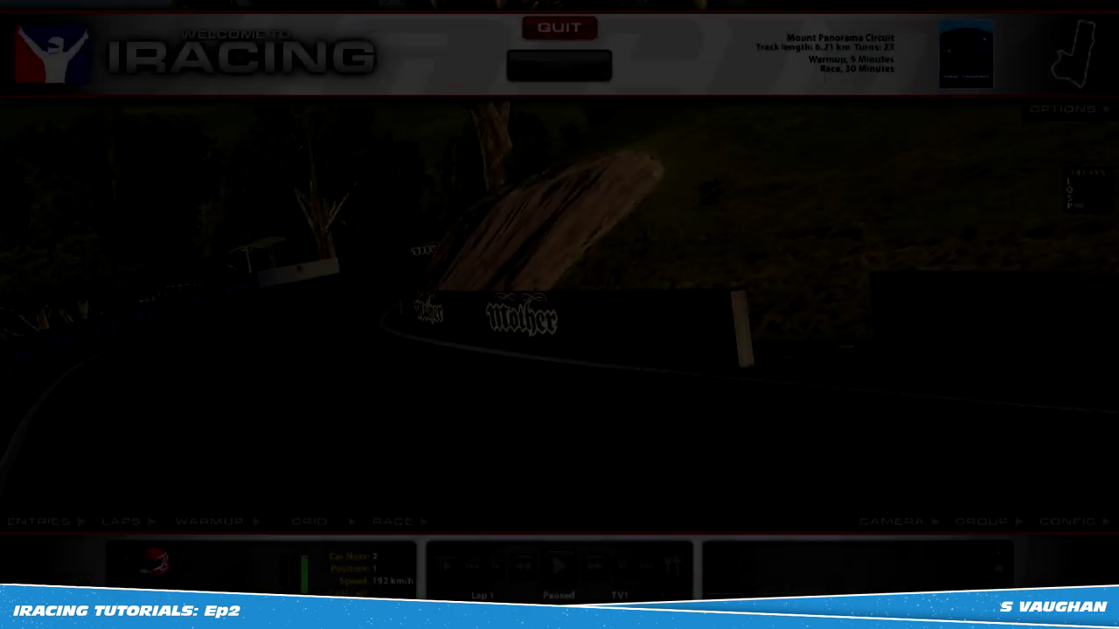